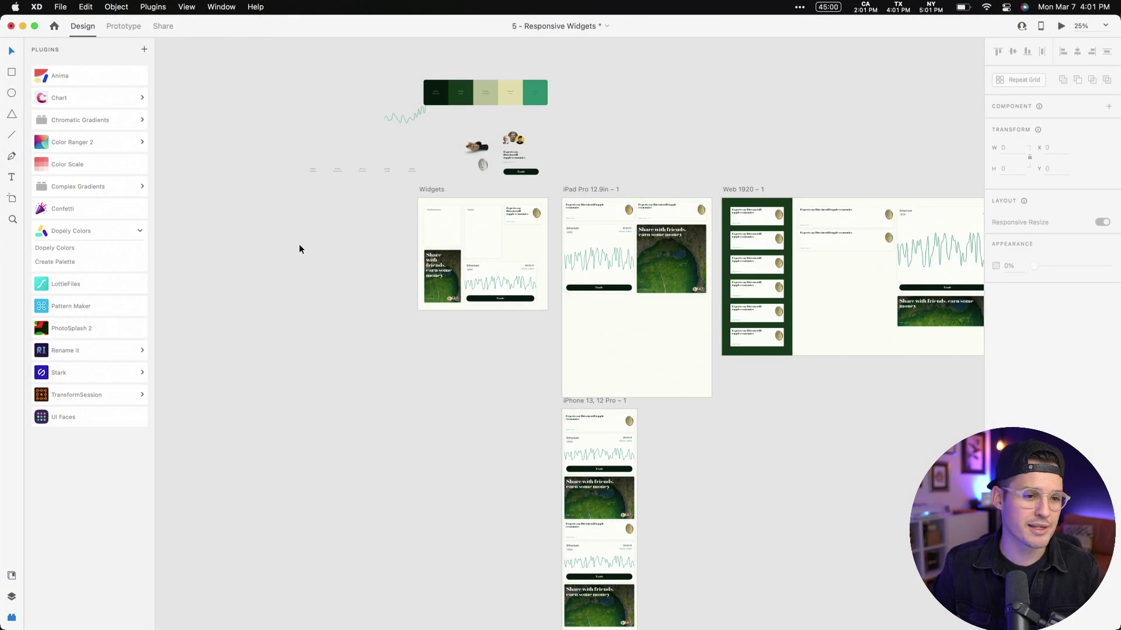
Zoom in on the Etherium card on the Widgets artboard.
key("z")
left_click_drag(418, 350, 571, 245)
key("v")
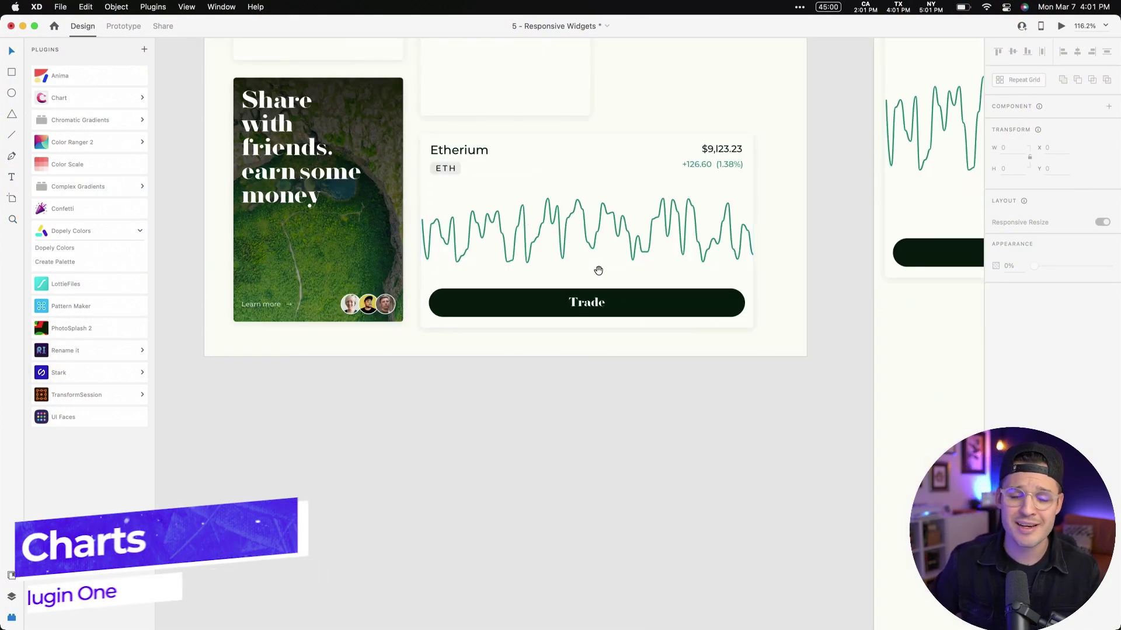
Bring up the Chart plugin's Line chart settings for a new chart.
scroll(579, 278, "up", 1)
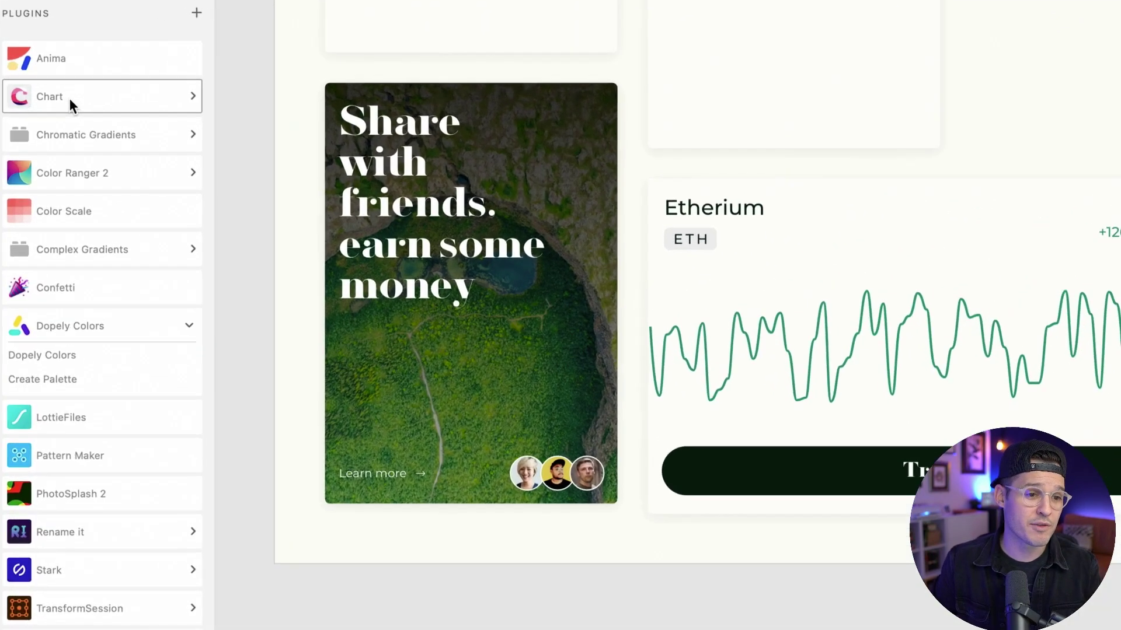
left_click(104, 100)
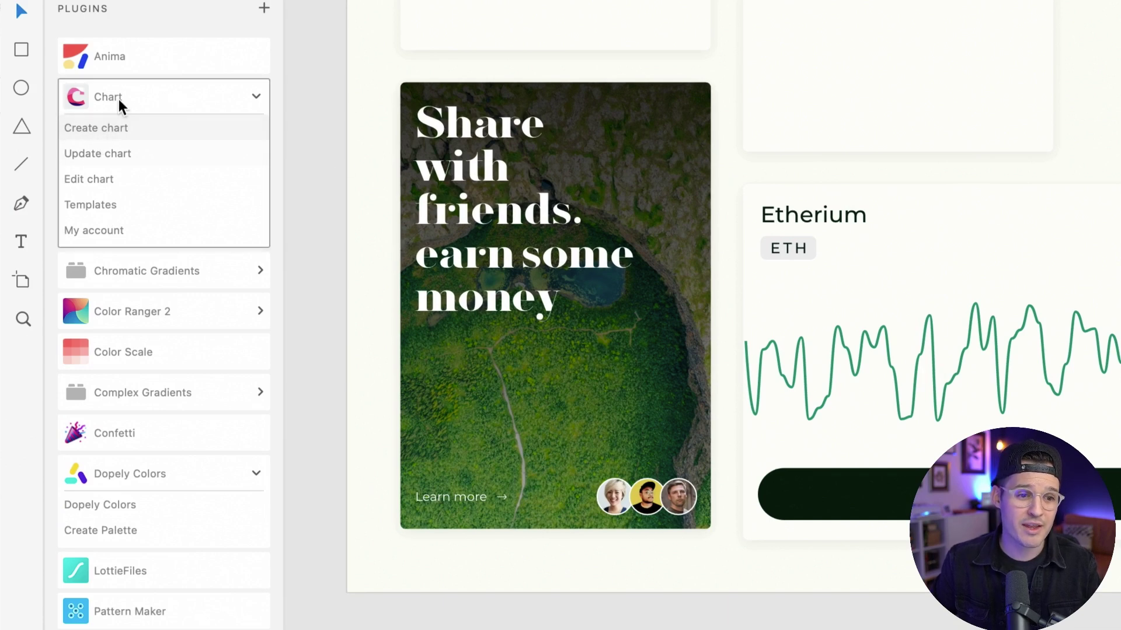
left_click(129, 134)
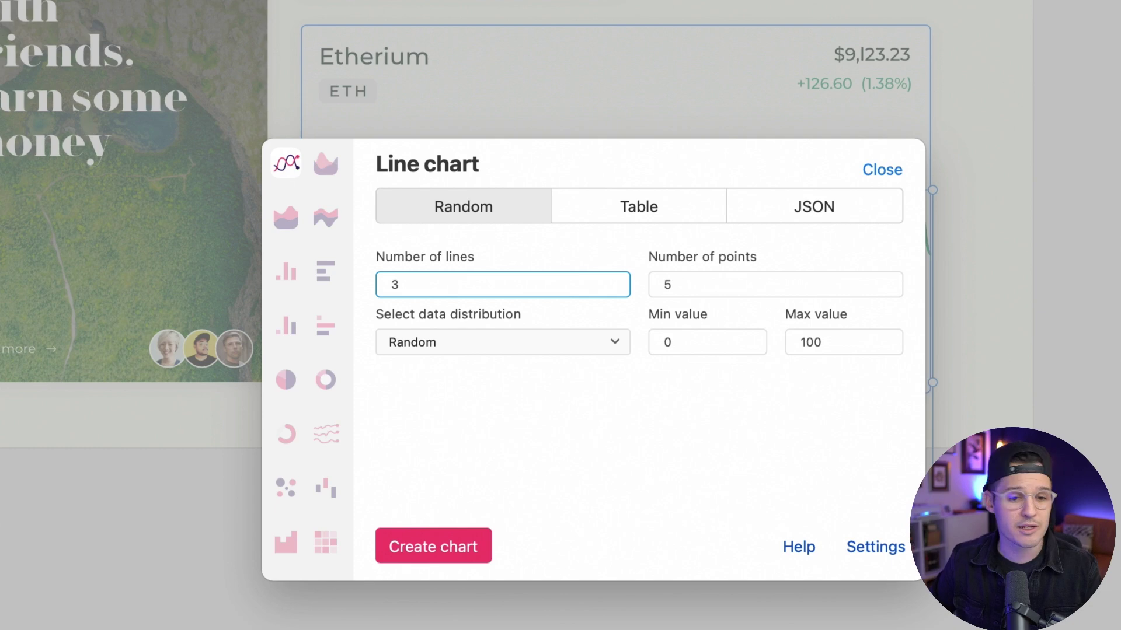
Create a 3-line, 12-point line chart with Mixed distribution over the Etherium card.
double_click(677, 285)
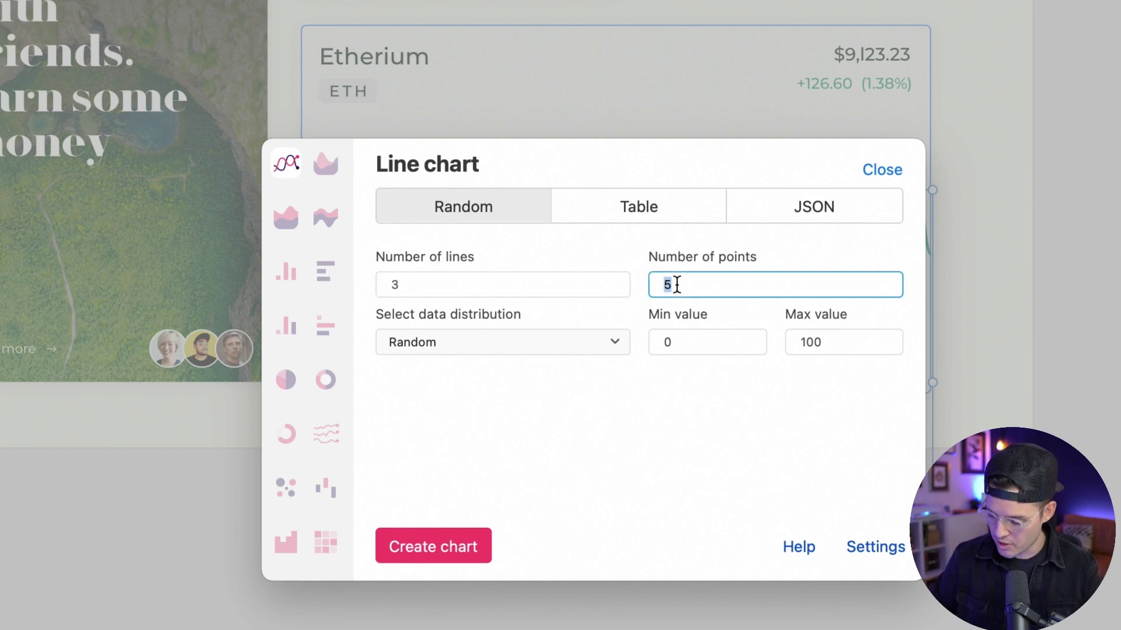
left_click(600, 346)
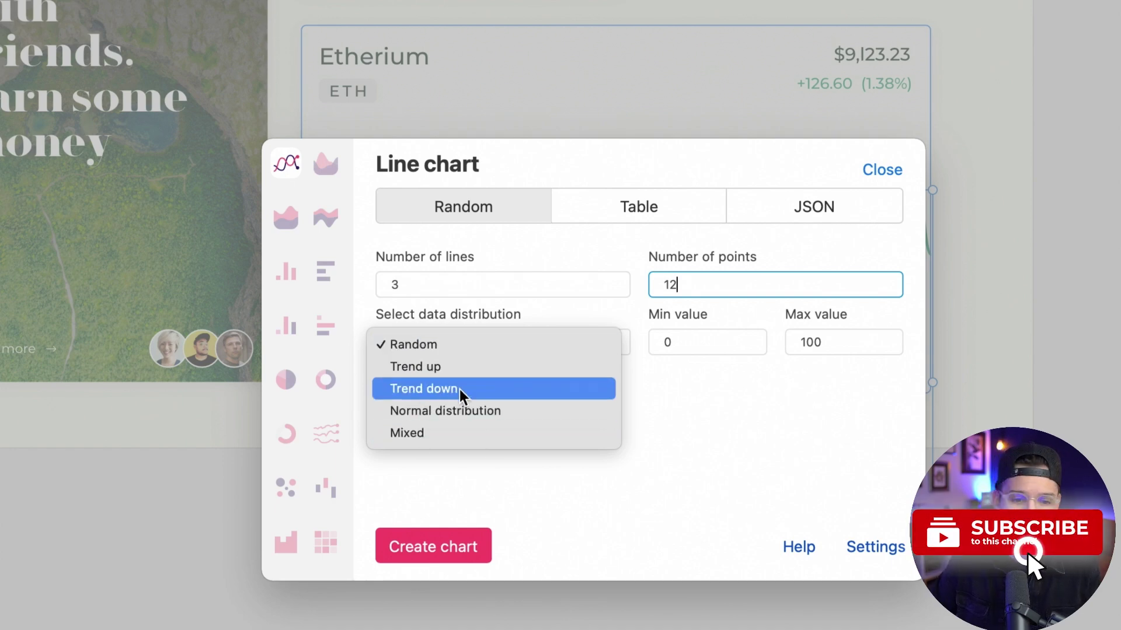
left_click(446, 435)
left_click(433, 553)
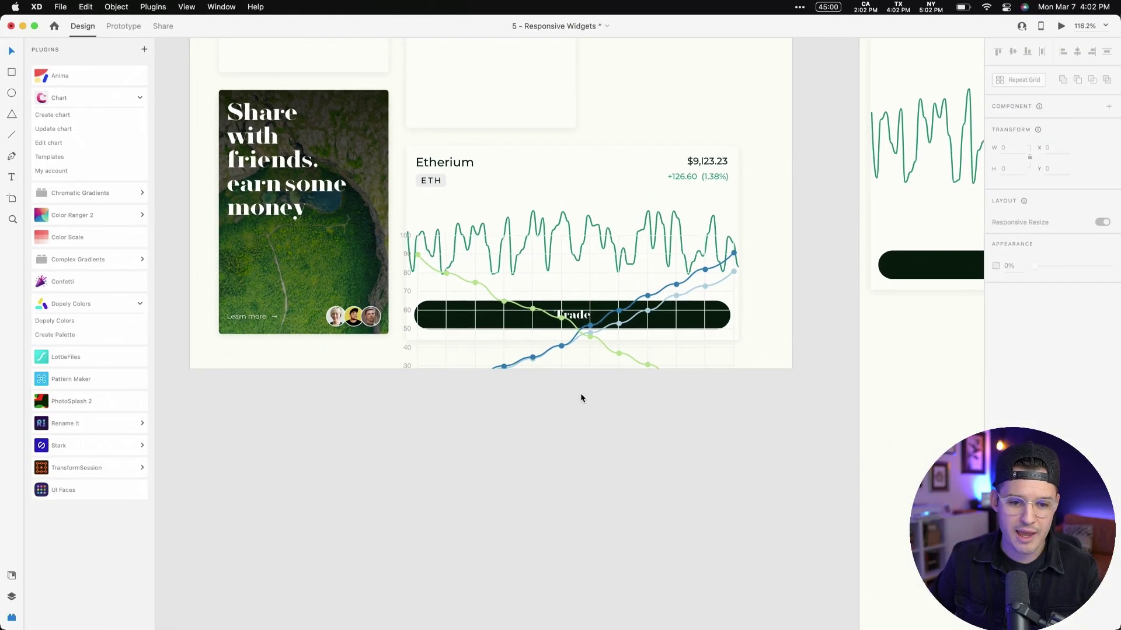
Move the new line chart below the Widgets artboard and zoom in on it.
left_click_drag(635, 387, 627, 576)
scroll(575, 498, "down", 4)
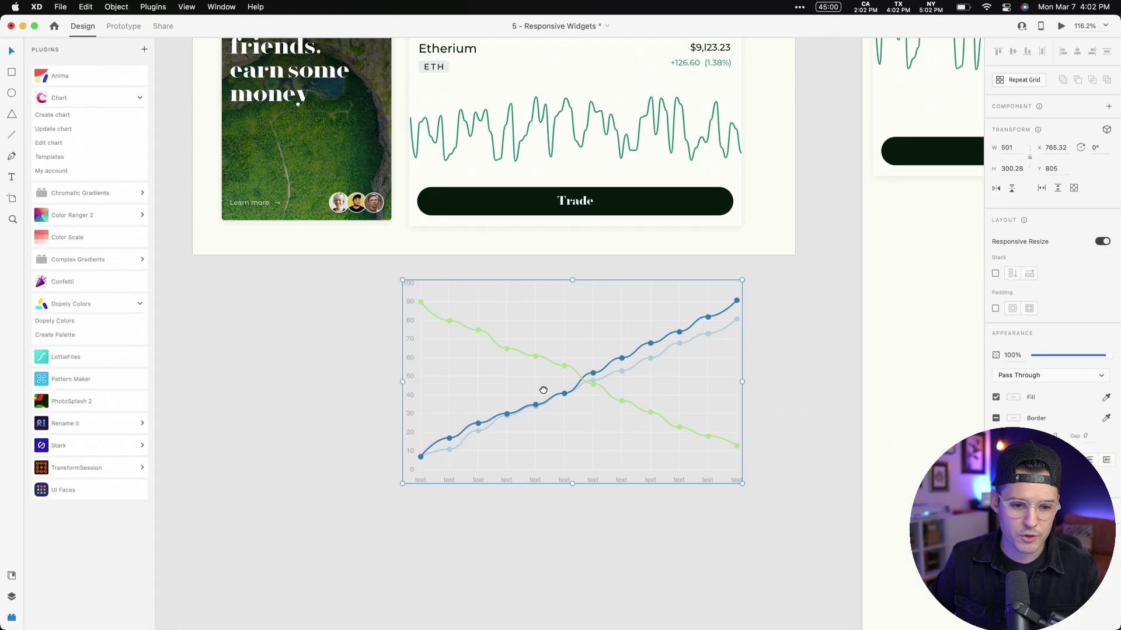
key("z")
left_click_drag(377, 500, 748, 265)
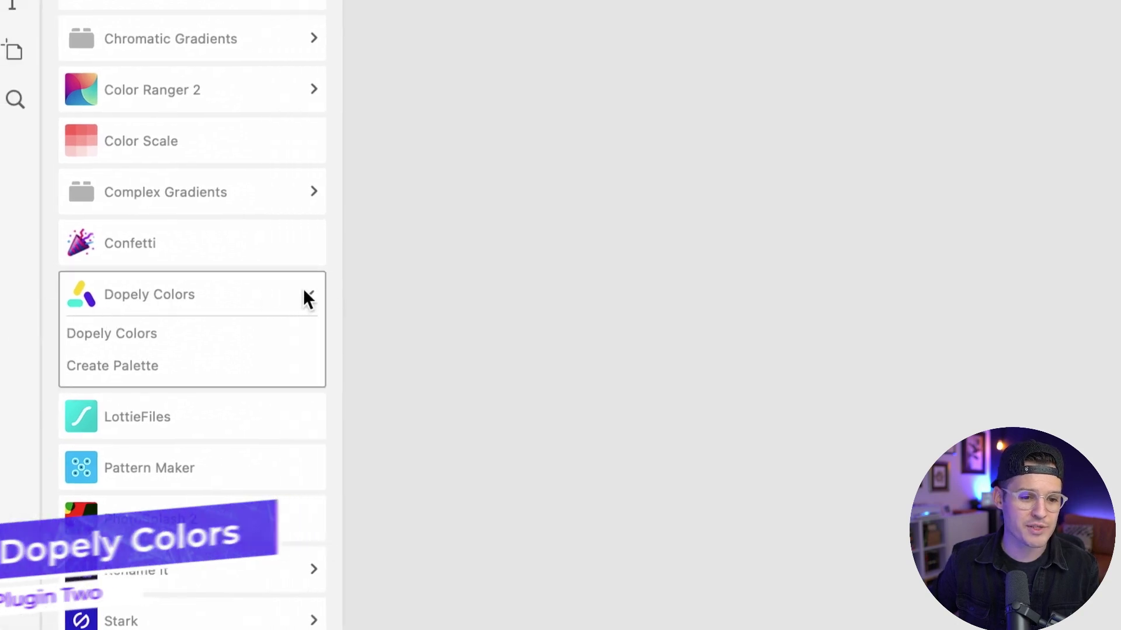
Browse Dopely Colors palettes, then insert the five-swatch Casablanca-to-Light Coral palette onto the canvas.
left_click(305, 294)
left_click(111, 297)
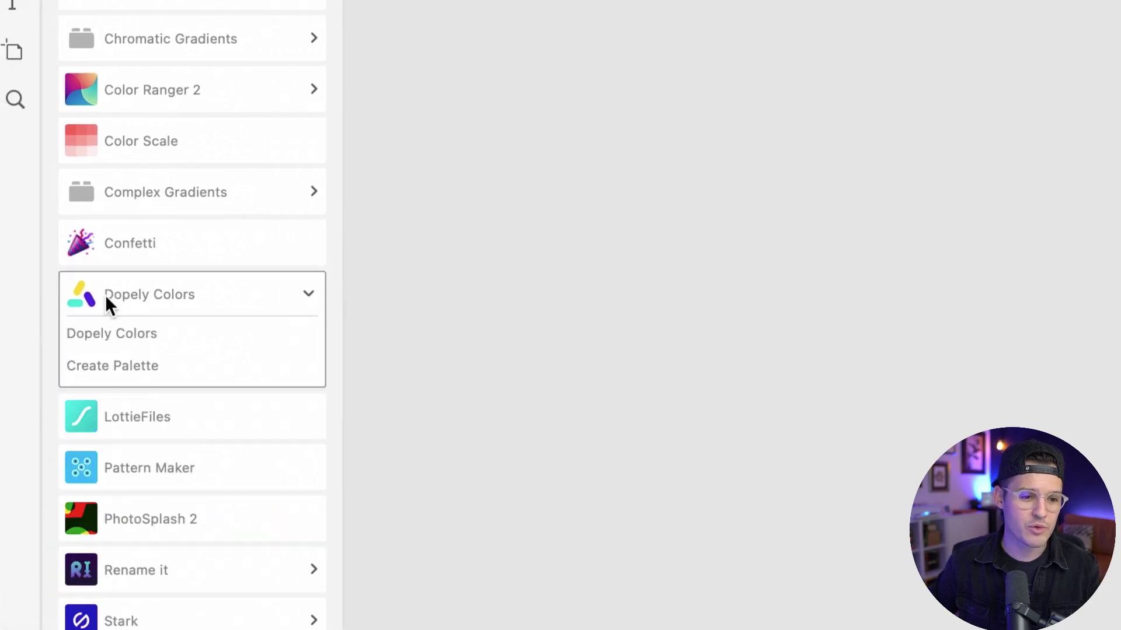
left_click(138, 334)
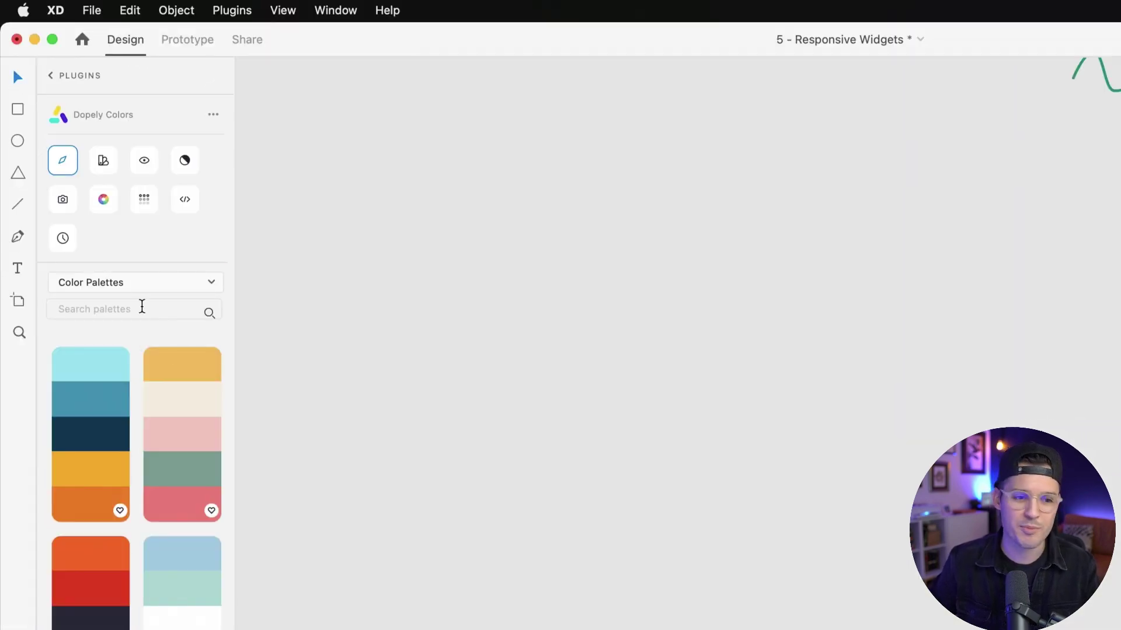
left_click(131, 284)
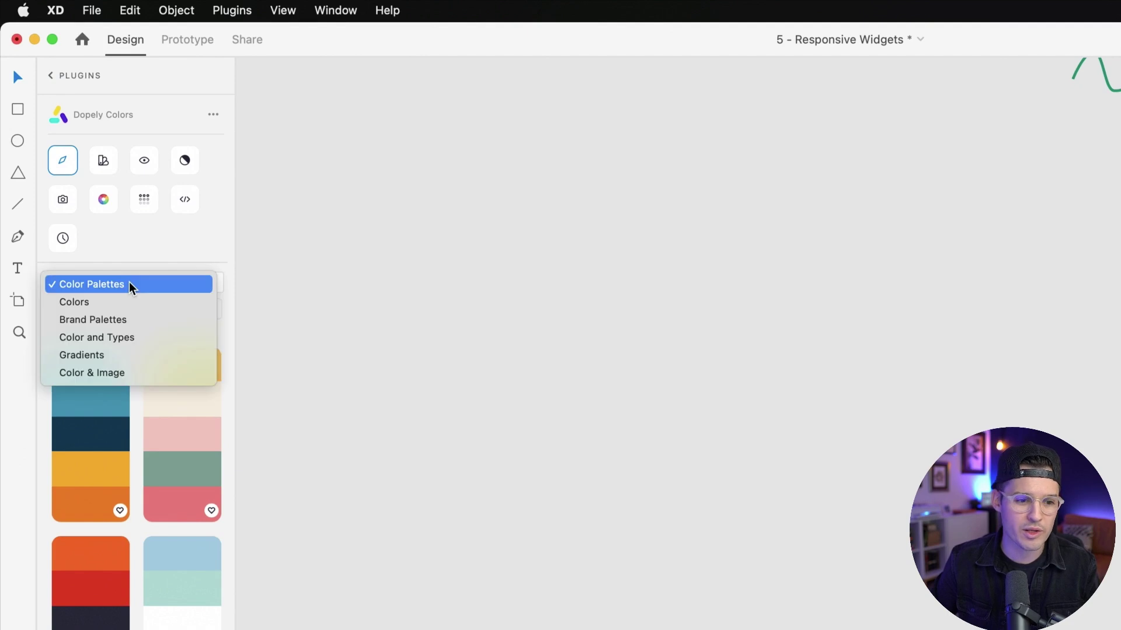
left_click(161, 323)
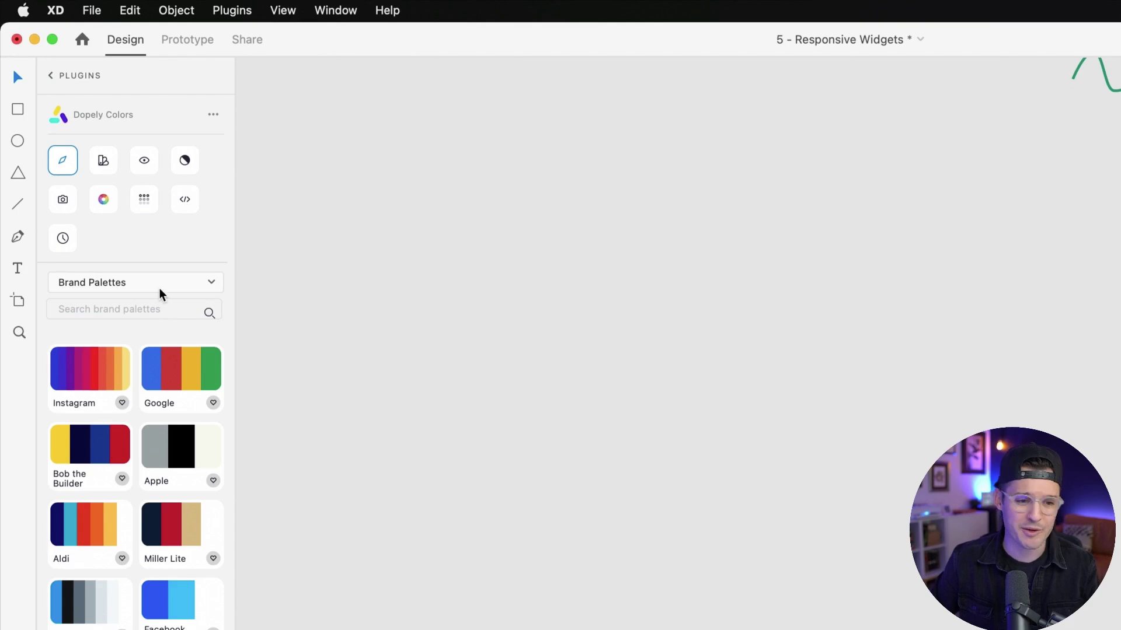
left_click(161, 292)
left_click(129, 247)
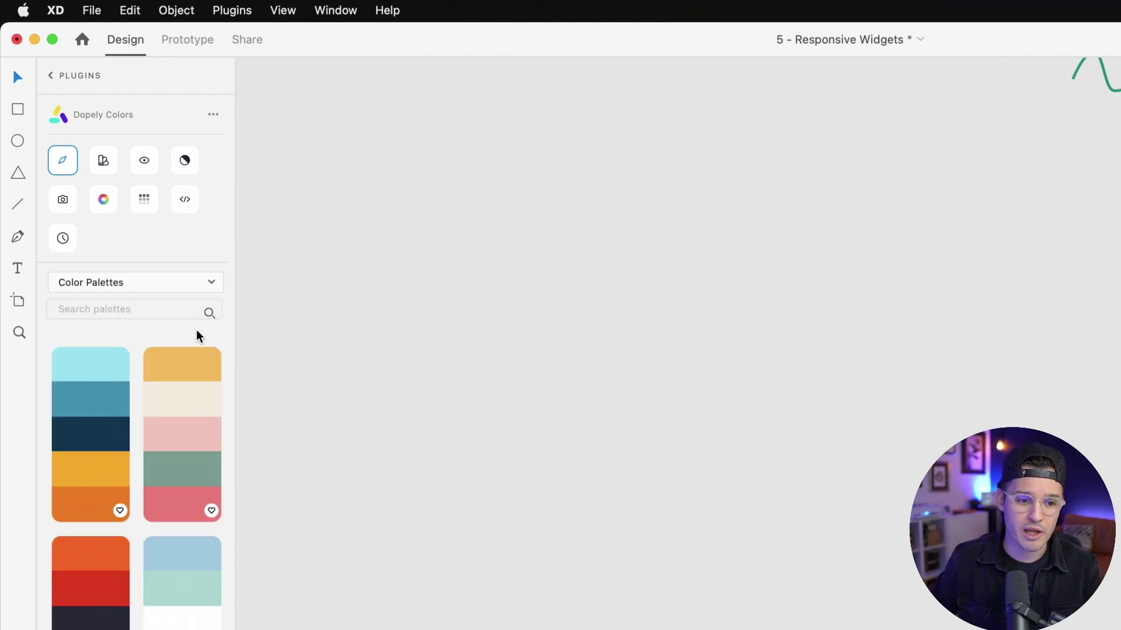
left_click(184, 394)
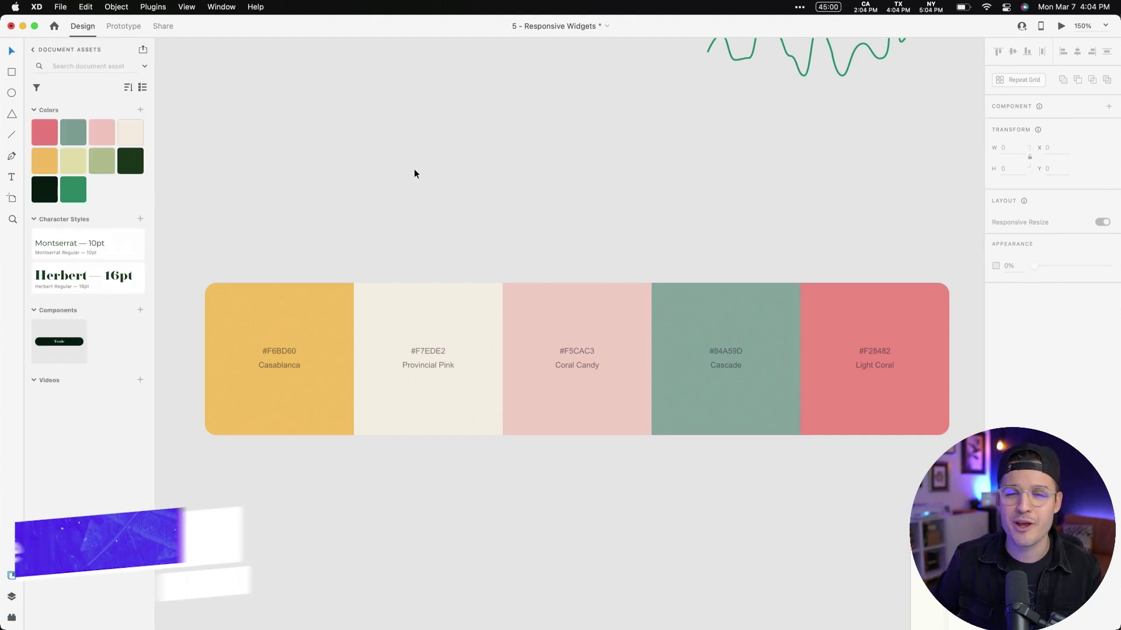
Draw a square 169×169 artboard, Artboard – 1, above the palette.
key("alt+super+p")
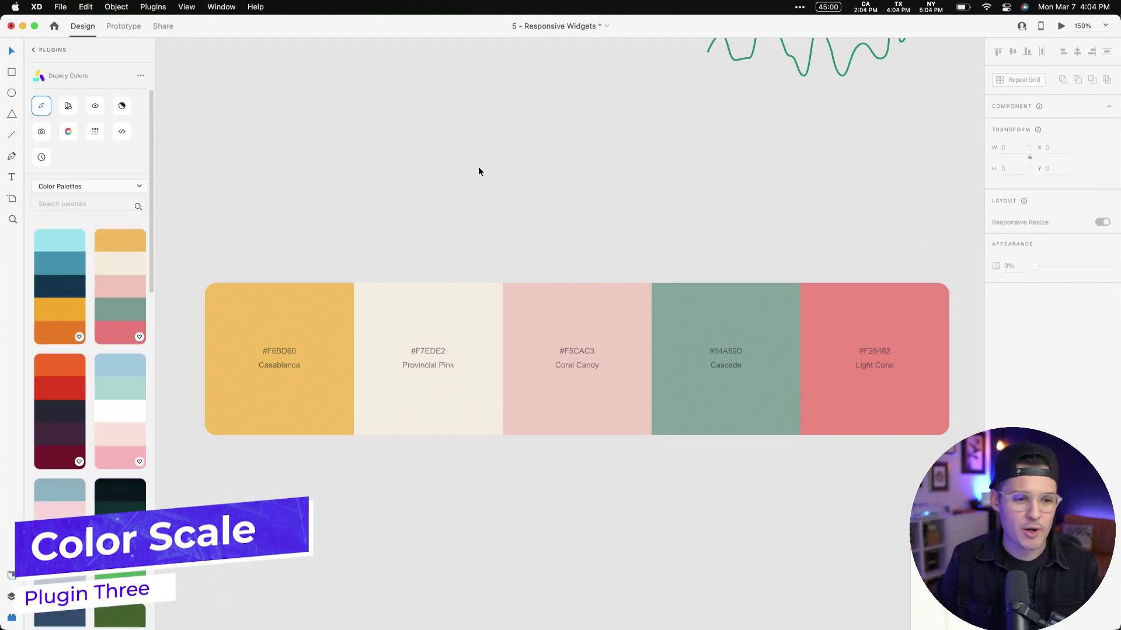
left_click(33, 50)
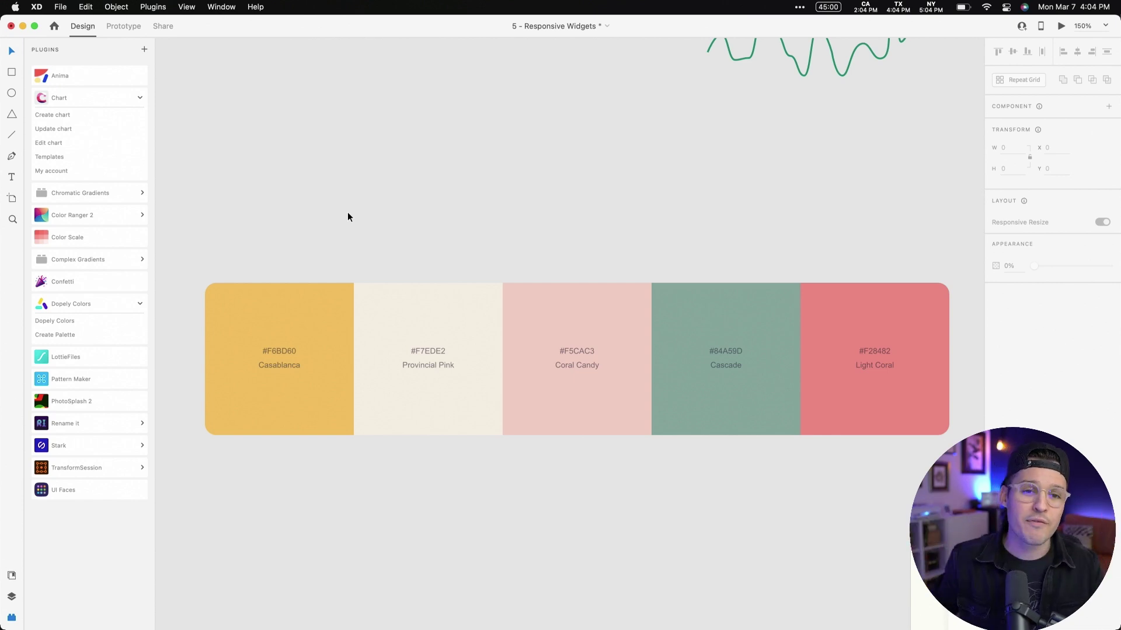
key("a")
left_click_drag(316, 83, 465, 231)
key("v")
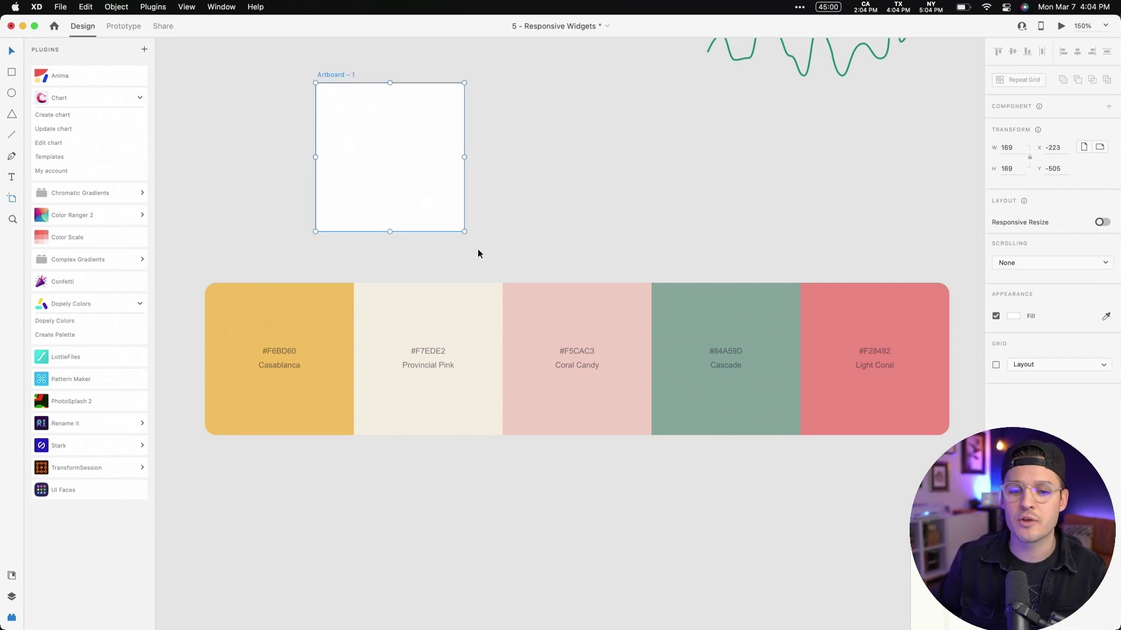
Copy the Cascade swatch into Artboard – 1 and resize it to 170×169 to fill it.
left_click(714, 294)
left_click_drag(713, 294, 370, 112)
left_click(615, 146)
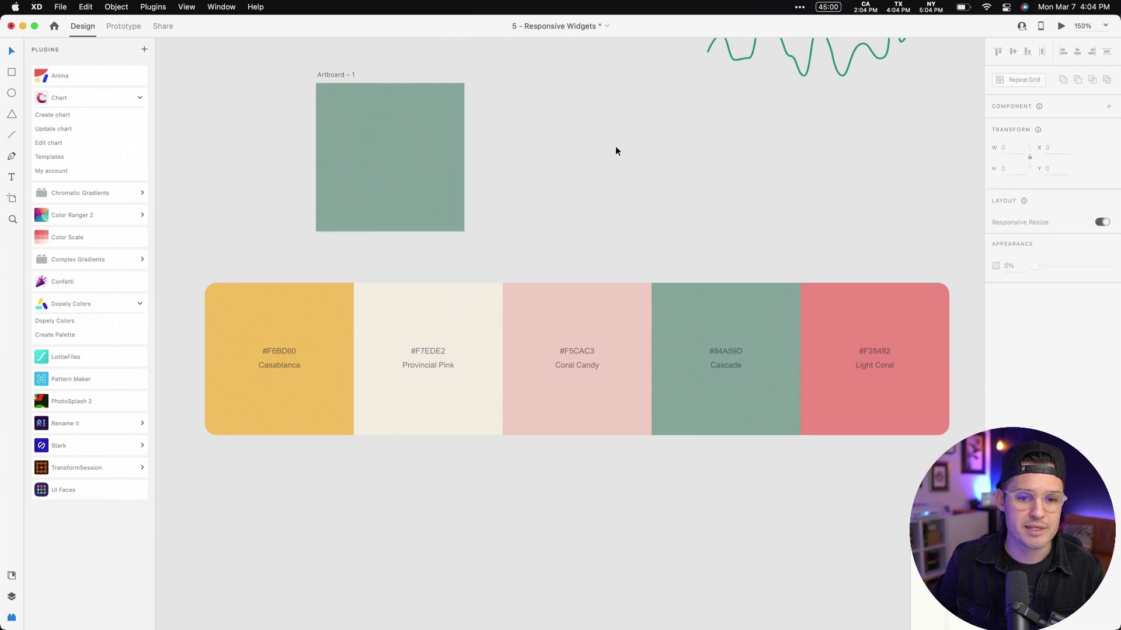
left_click(415, 138)
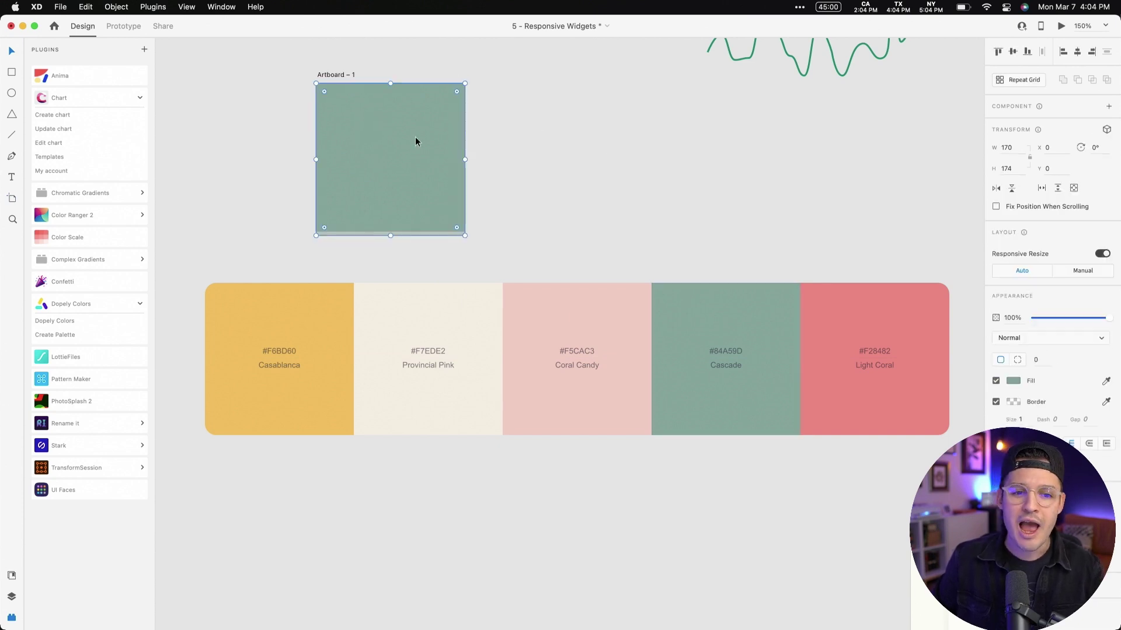
left_click_drag(390, 237, 389, 232)
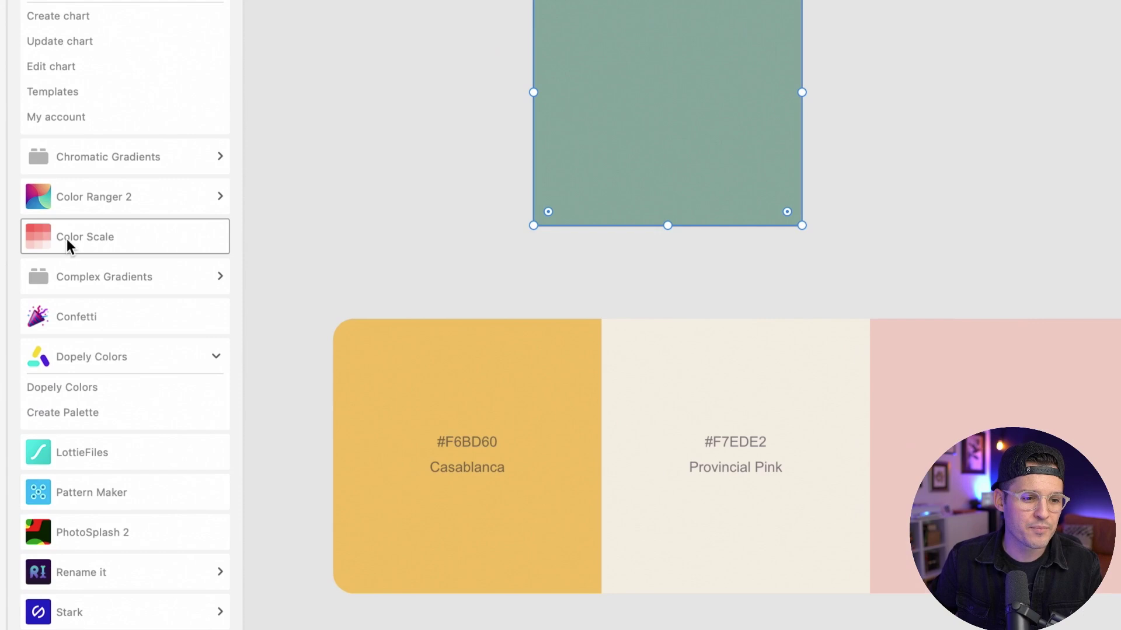
Generate a 10-step Color Scale from Cascade #84a59d to white, including the end color.
left_click(76, 239)
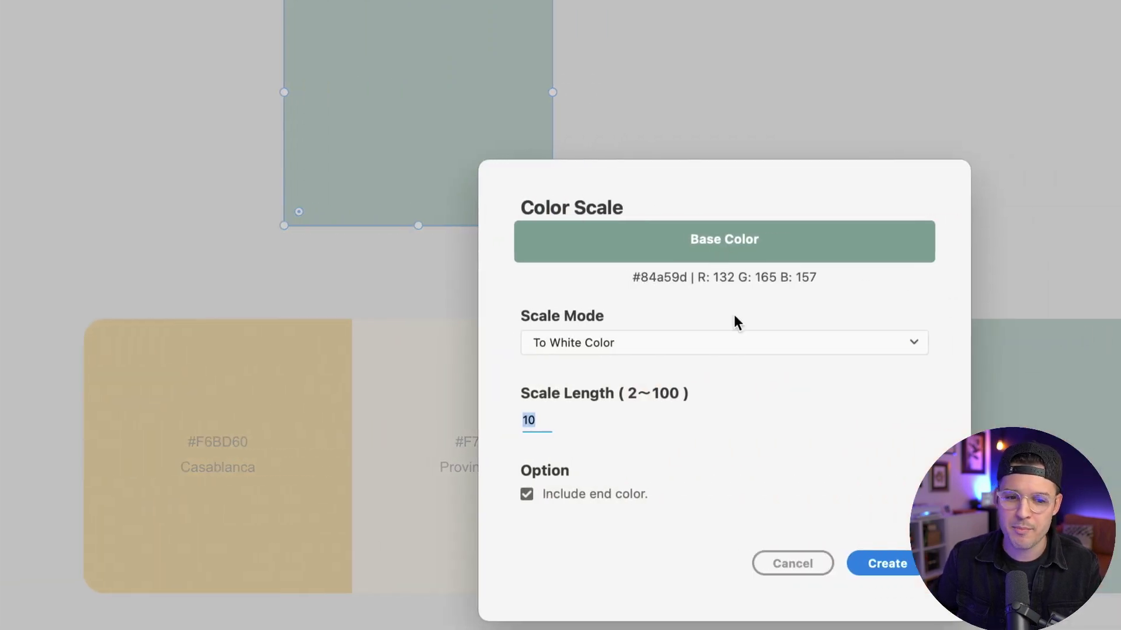
left_click(805, 346)
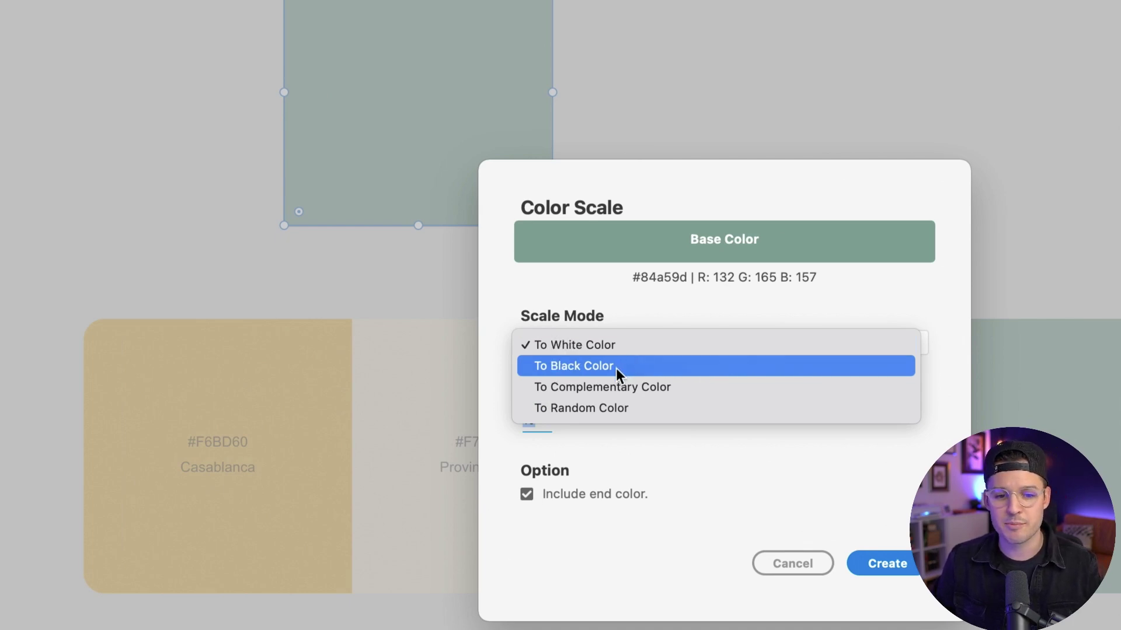
left_click(620, 345)
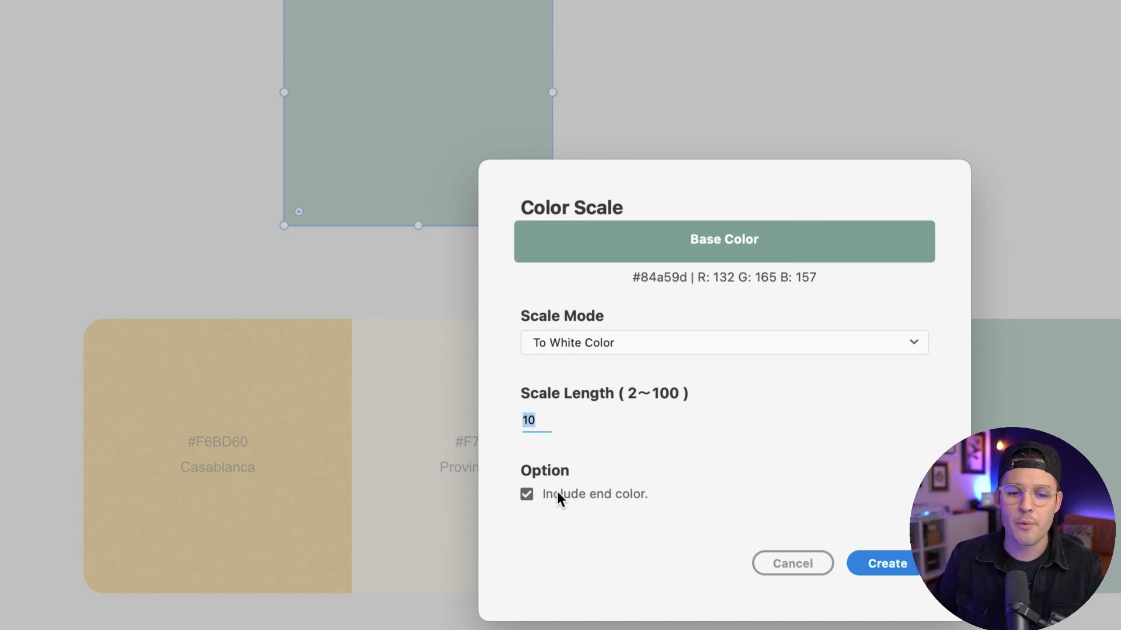
left_click(873, 564)
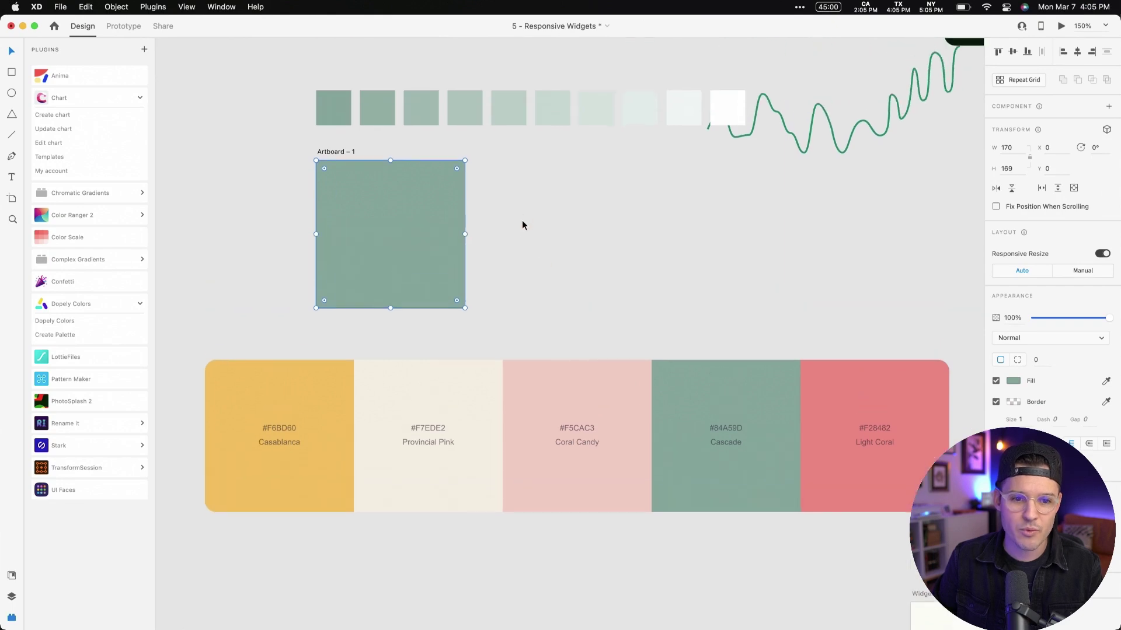
Select the ten-swatch green scale row and move it further left.
scroll(522, 225, "up", 2)
left_click_drag(317, 109, 588, 139)
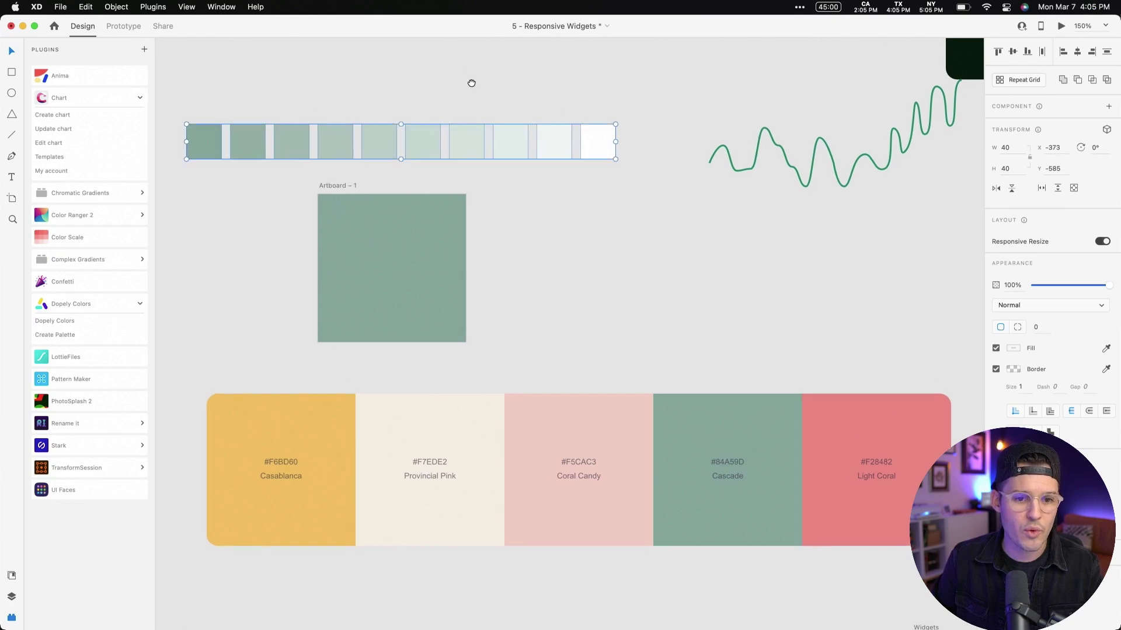
scroll(525, 76, "left", 3)
left_click(548, 68)
Zoom in on the swatch row, inspect the fifth swatch, and bring Artboard – 1 back into view.
key("z")
left_click_drag(455, 100, 791, 190)
left_click_drag(608, 212, 426, 137)
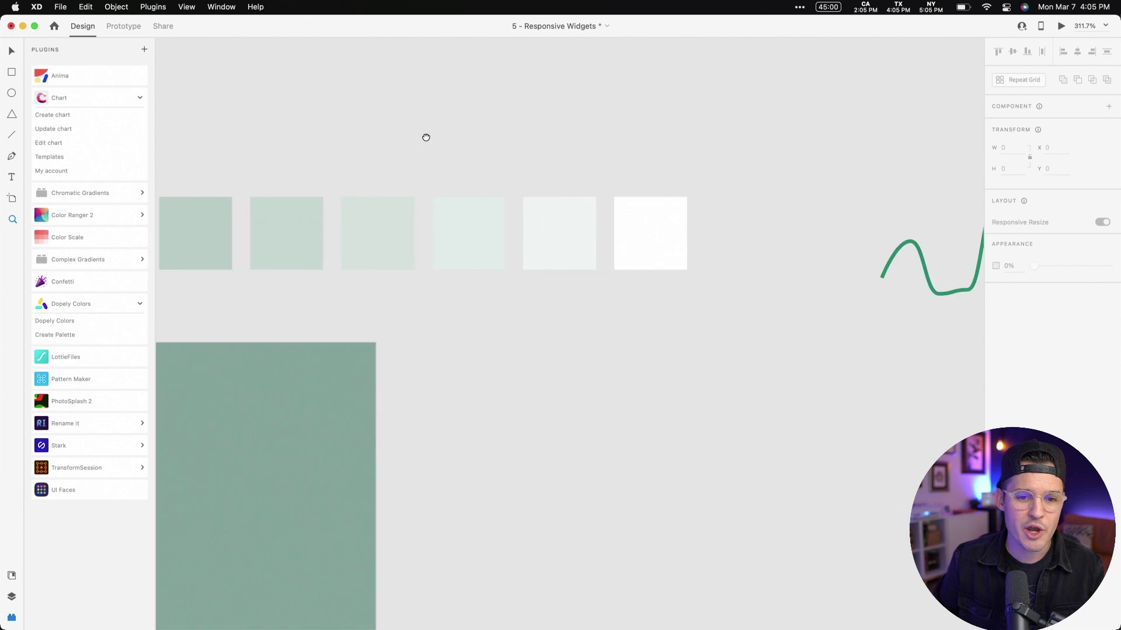
key("v")
left_click(581, 225)
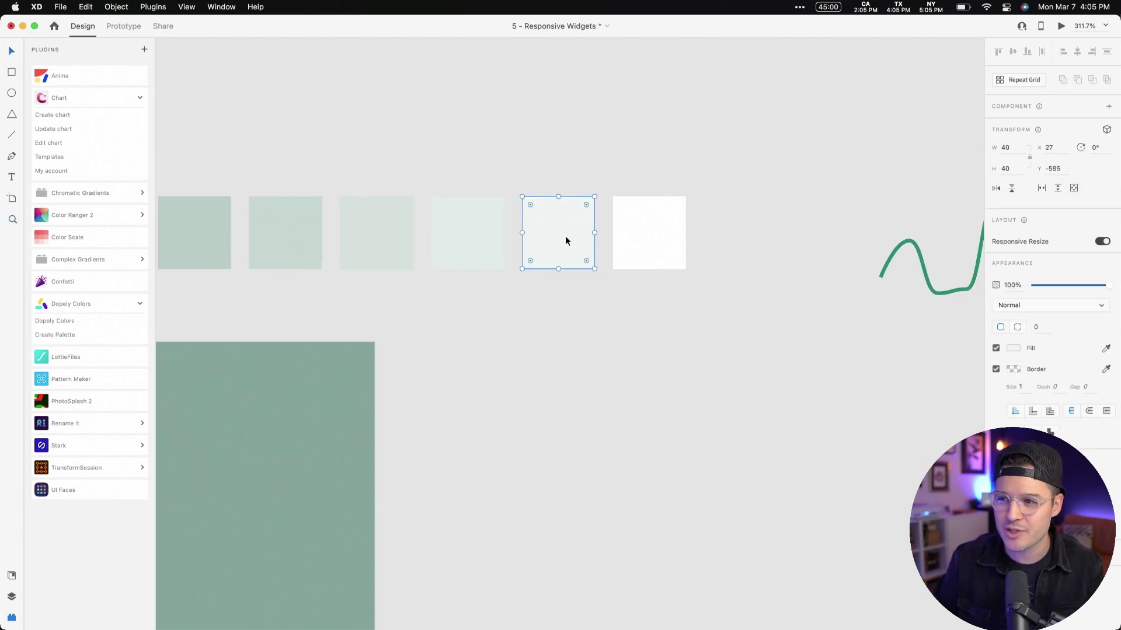
left_click_drag(395, 171, 683, 173)
left_click_drag(505, 183, 512, 152)
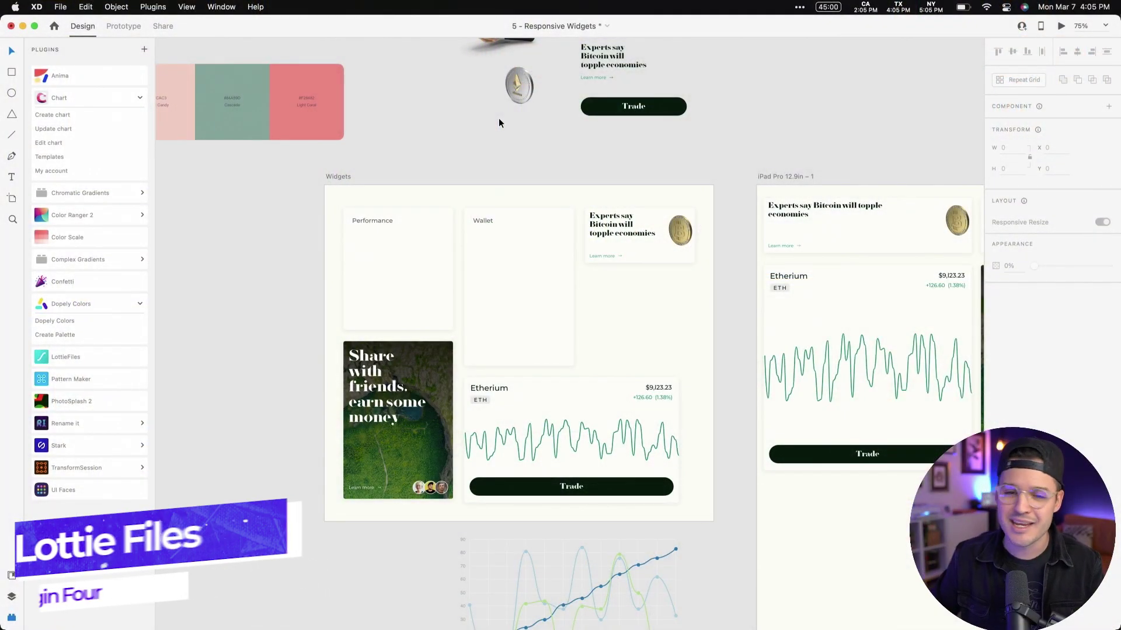
Search LottieFiles for 'crypto' and drop the Cryptocurrency animation onto the Bitcoin card's coin image.
scroll(499, 119, "up", 5)
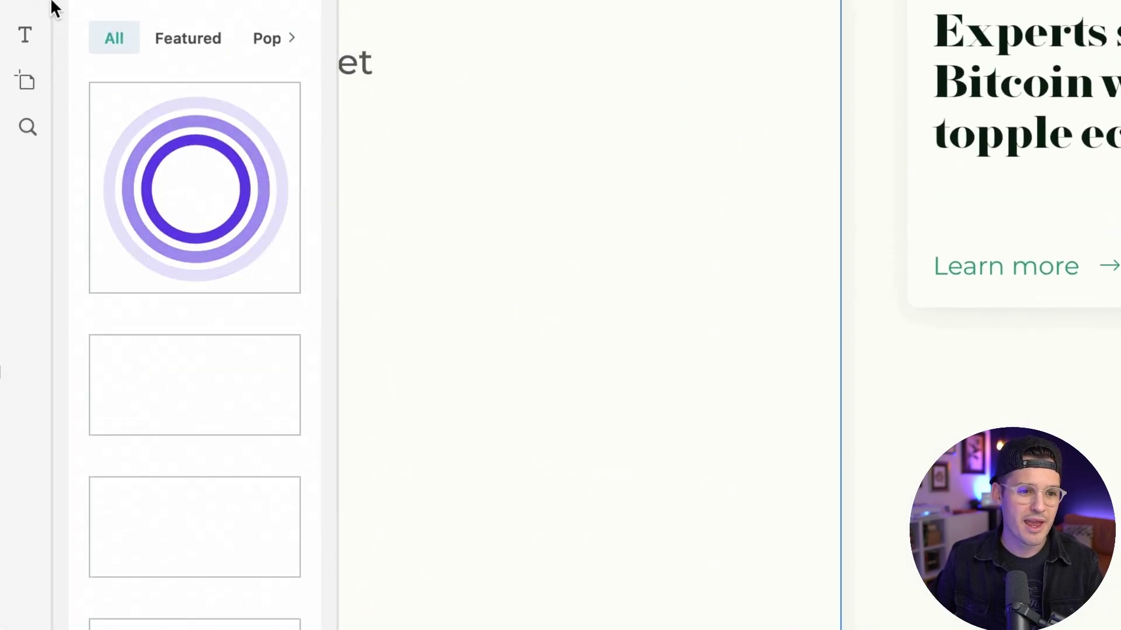
left_click(150, 93)
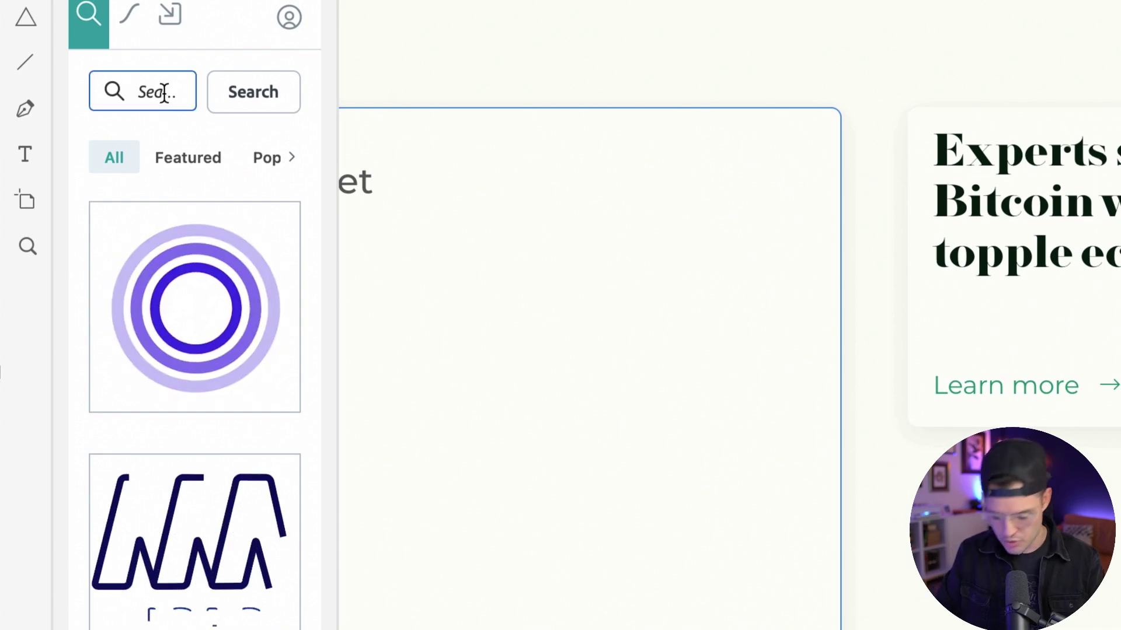
type("crypto")
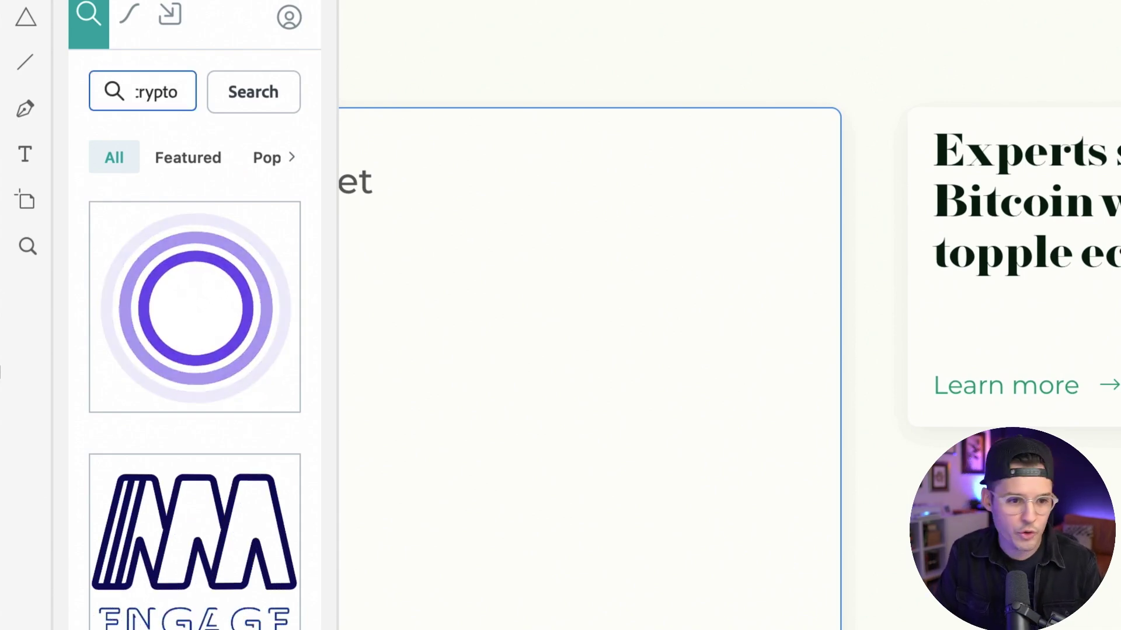
key("Return")
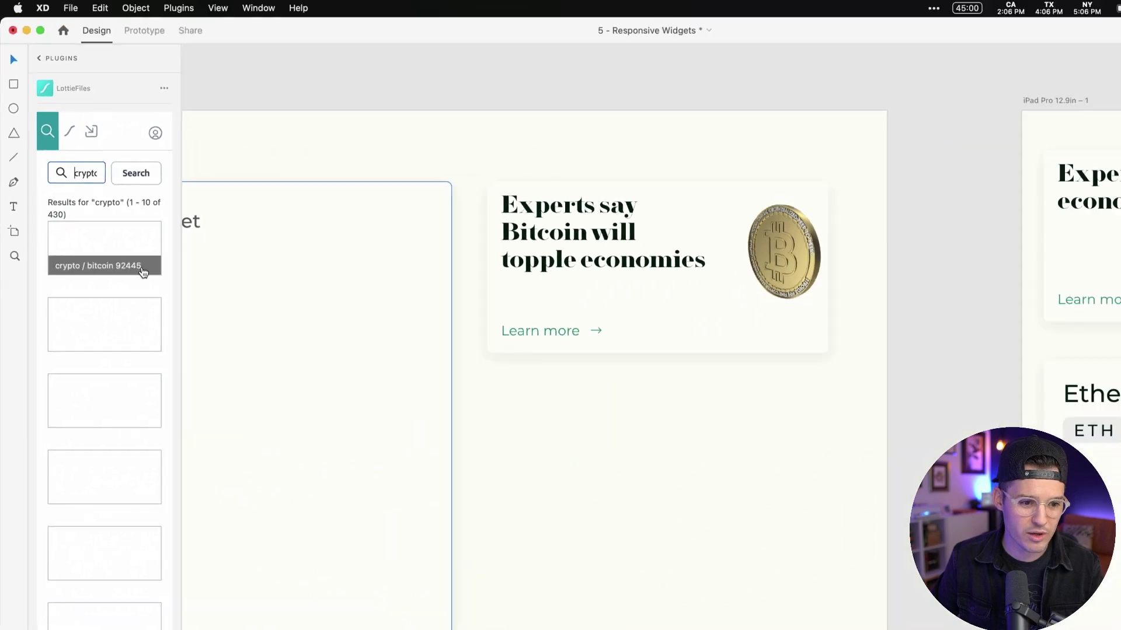
scroll(222, 391, "down", 2)
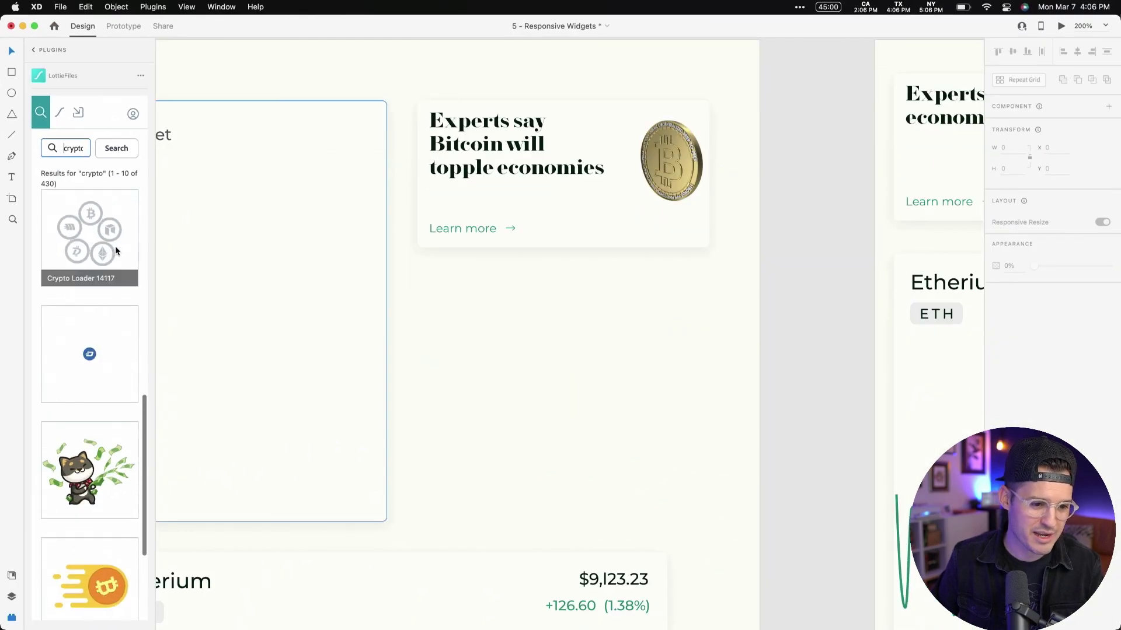
scroll(111, 327, "down", 3)
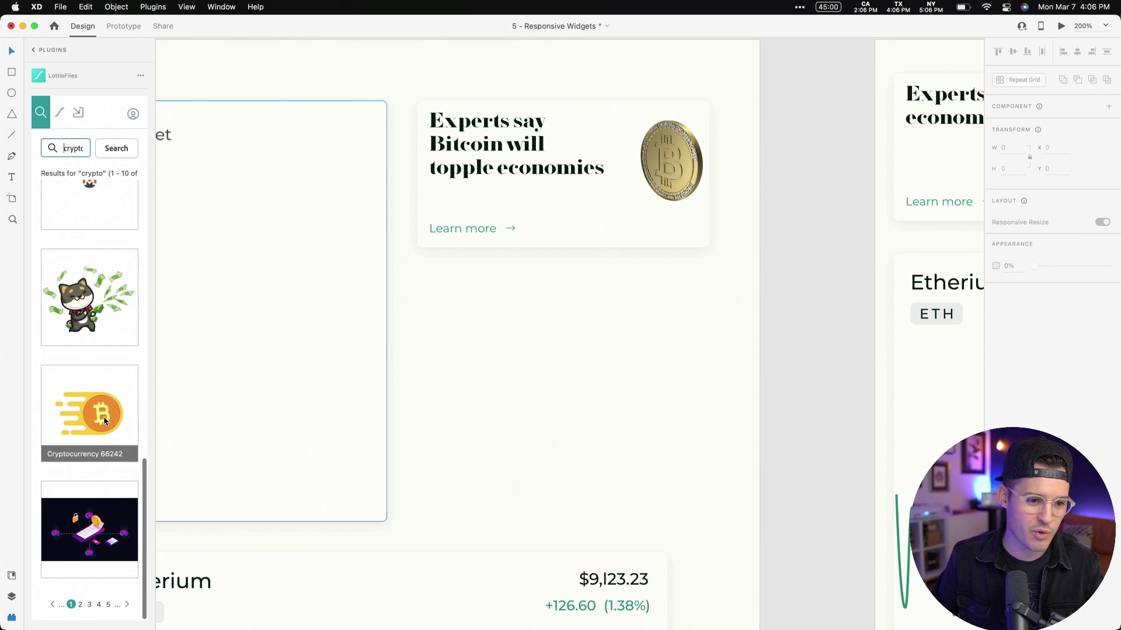
left_click_drag(101, 420, 671, 160)
scroll(542, 82, "left", 10)
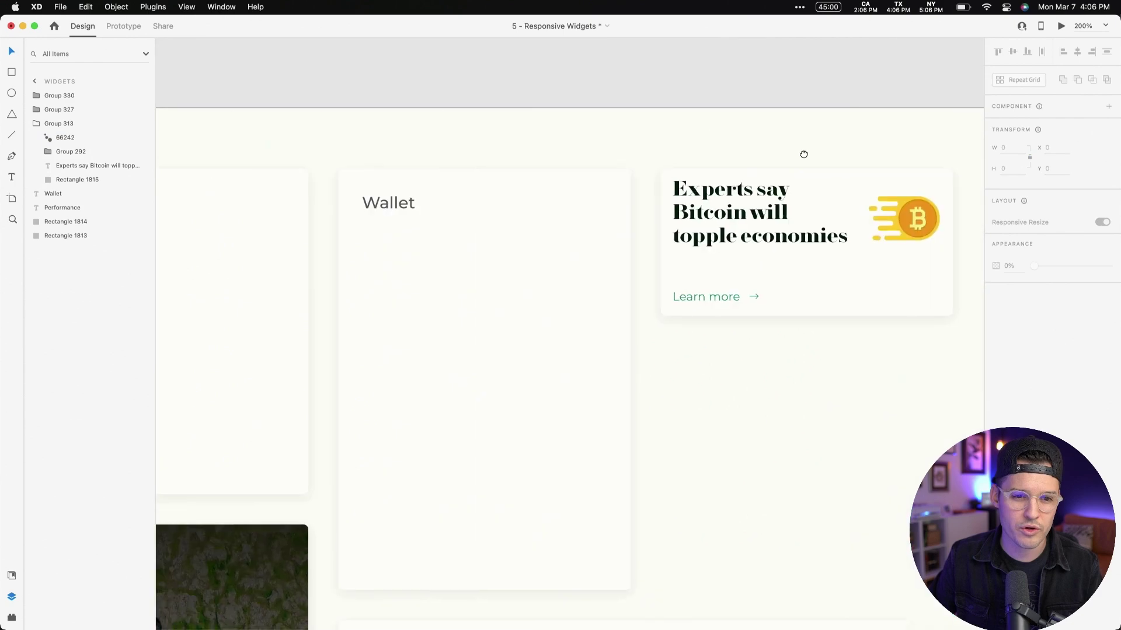
left_click(292, 125)
scroll(606, 112, "right", 10)
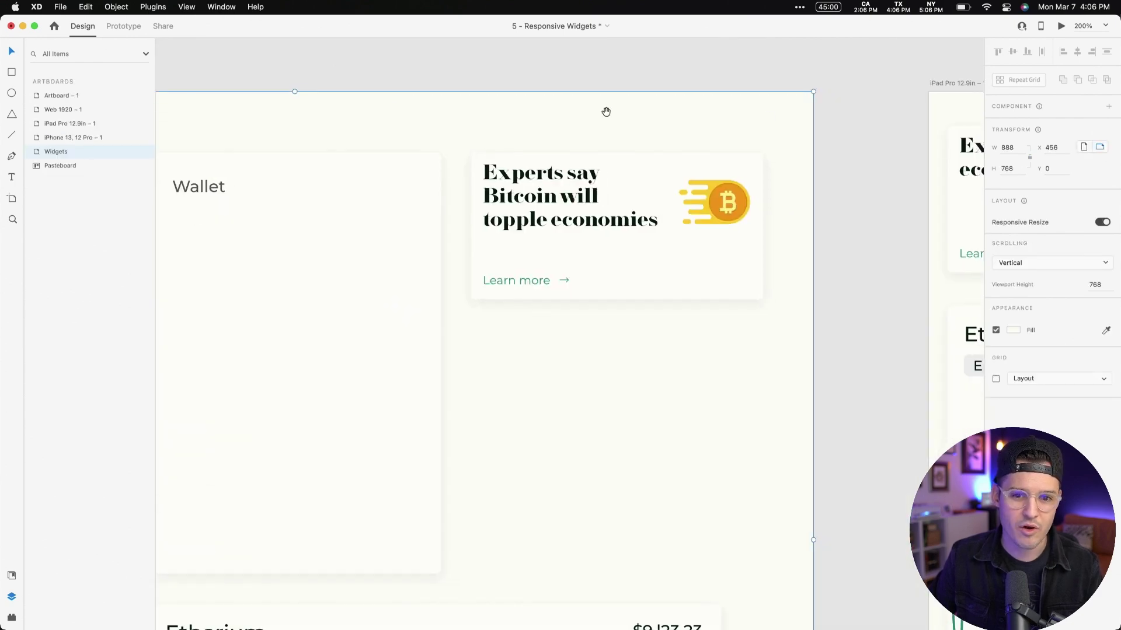
left_click(1060, 27)
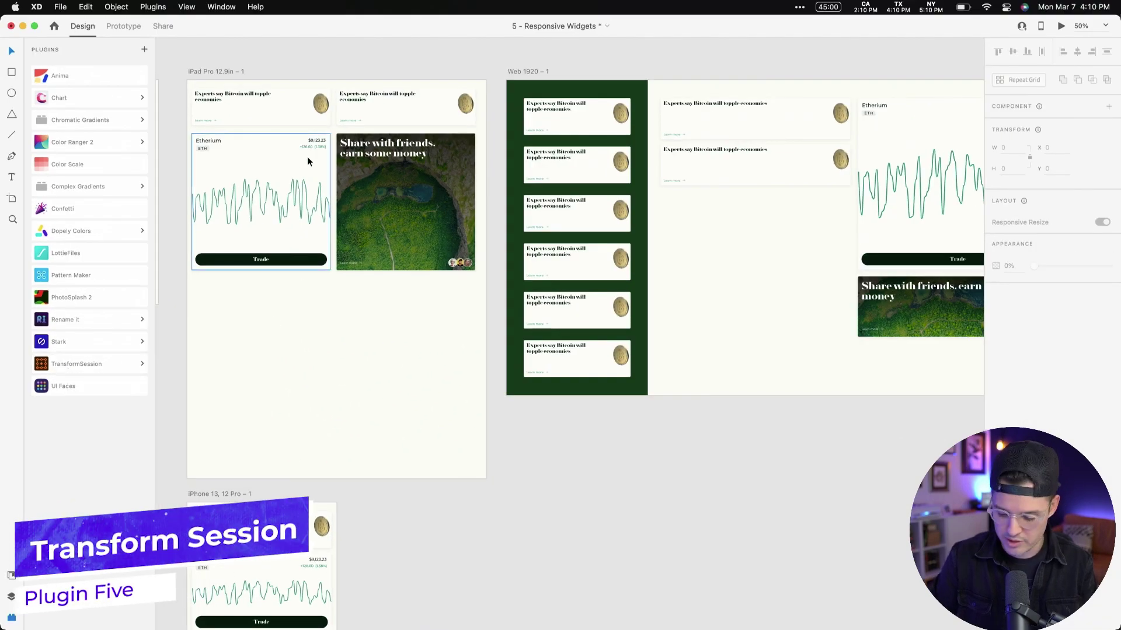
Scale the Share with friends card to 75% using the TransformSession plugin's Transform Panel.
scroll(307, 156, "right", 5)
scroll(307, 157, "up", 5)
scroll(307, 156, "left", 5)
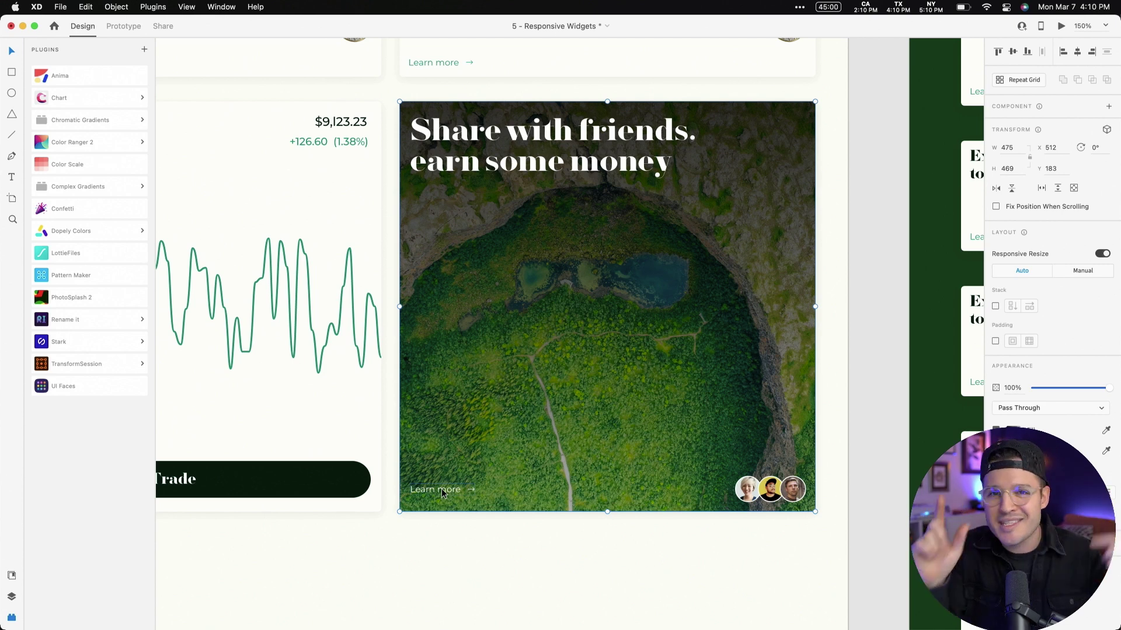
left_click(94, 365)
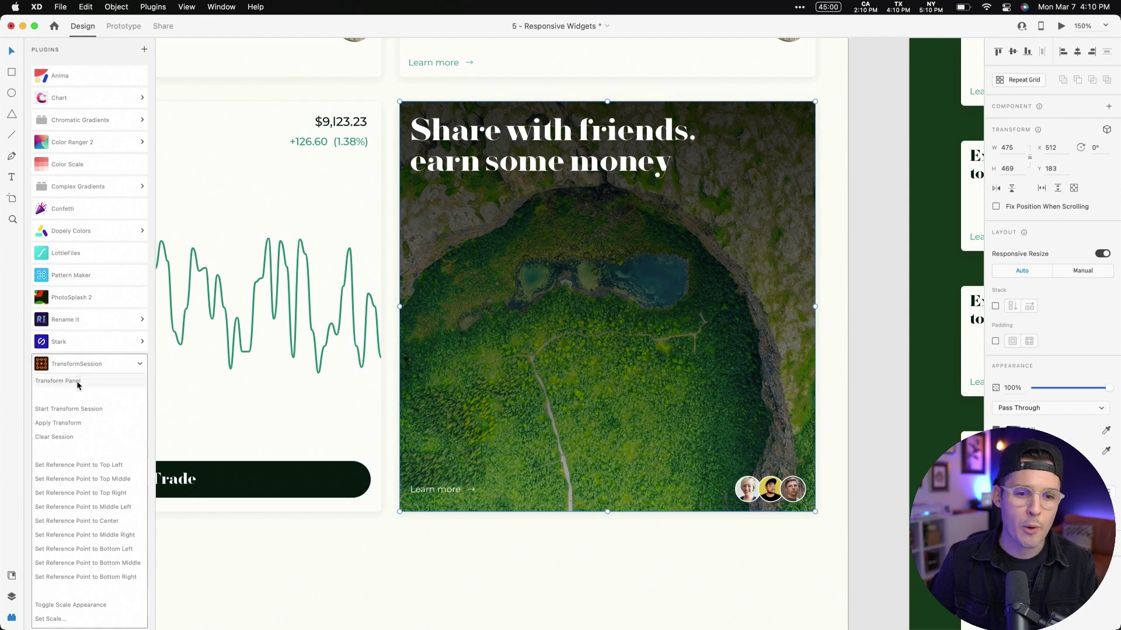
left_click(78, 382)
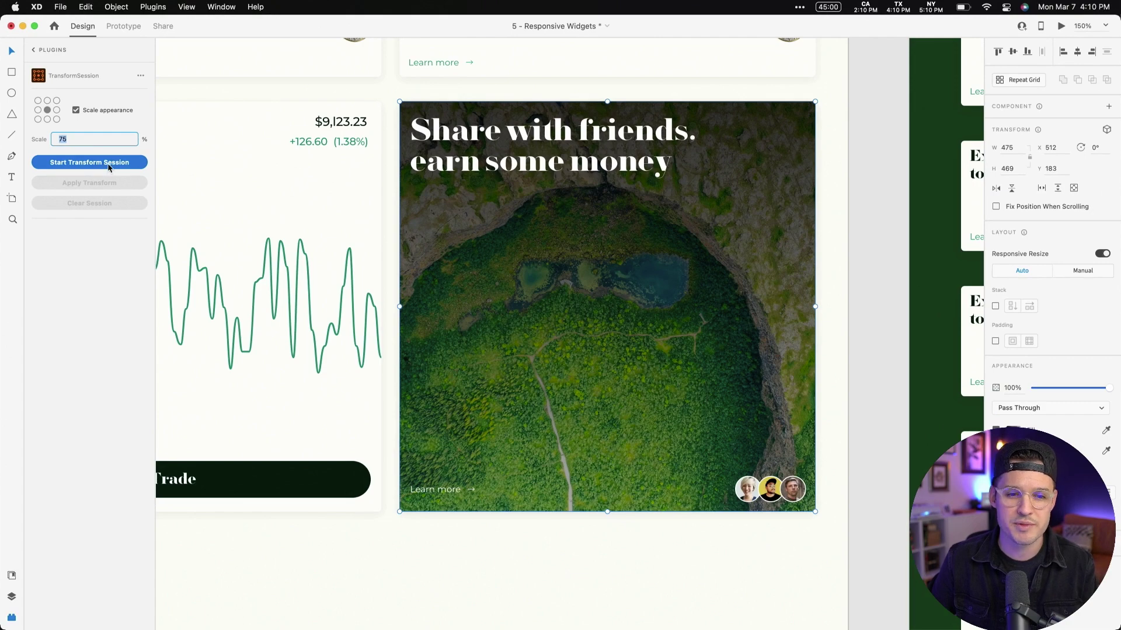
left_click(108, 165)
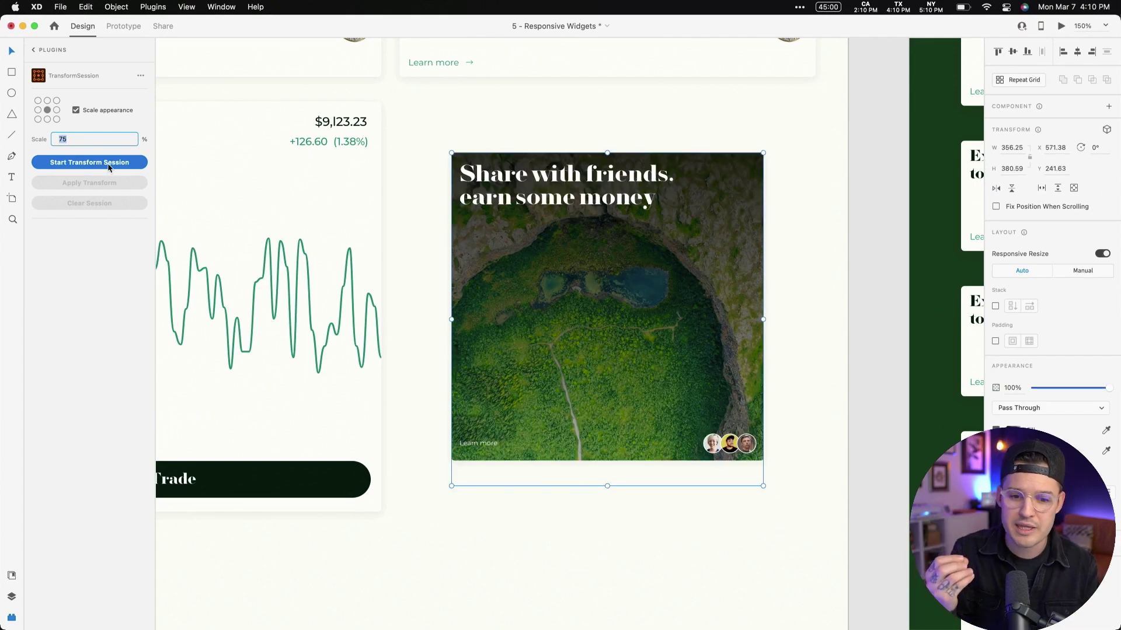